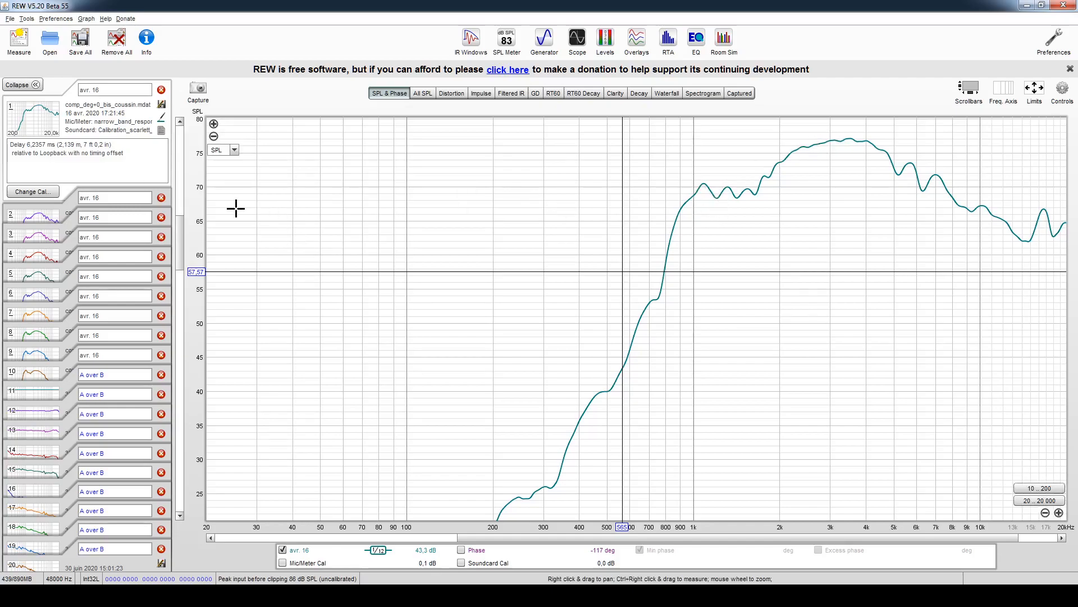
Review the individual SPL curves of measurements 2 through 10 one after another.
left_click(37, 215)
left_click(38, 237)
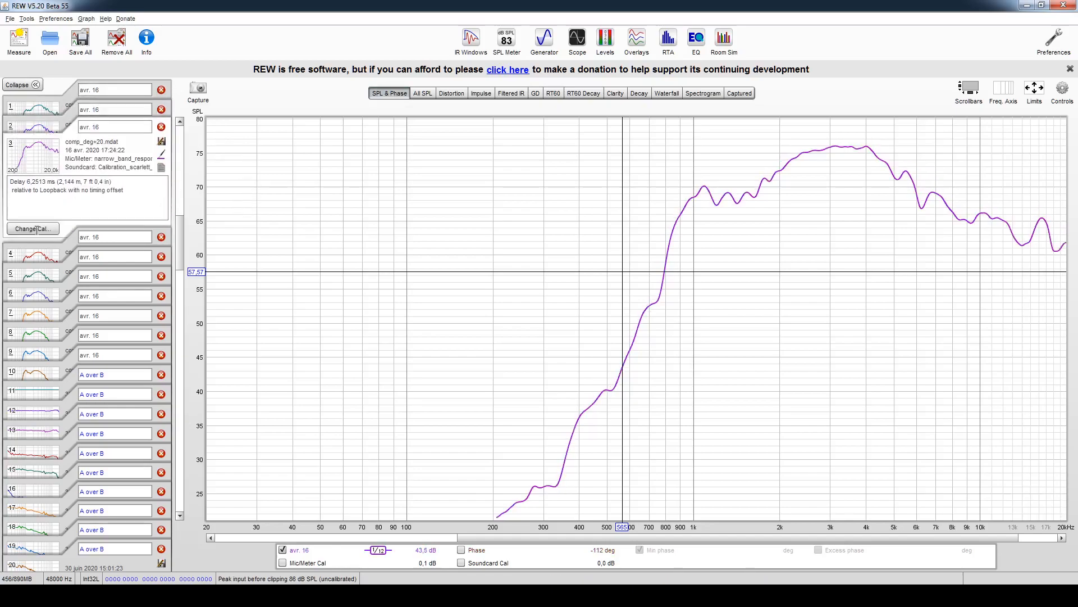
left_click(32, 249)
left_click(31, 278)
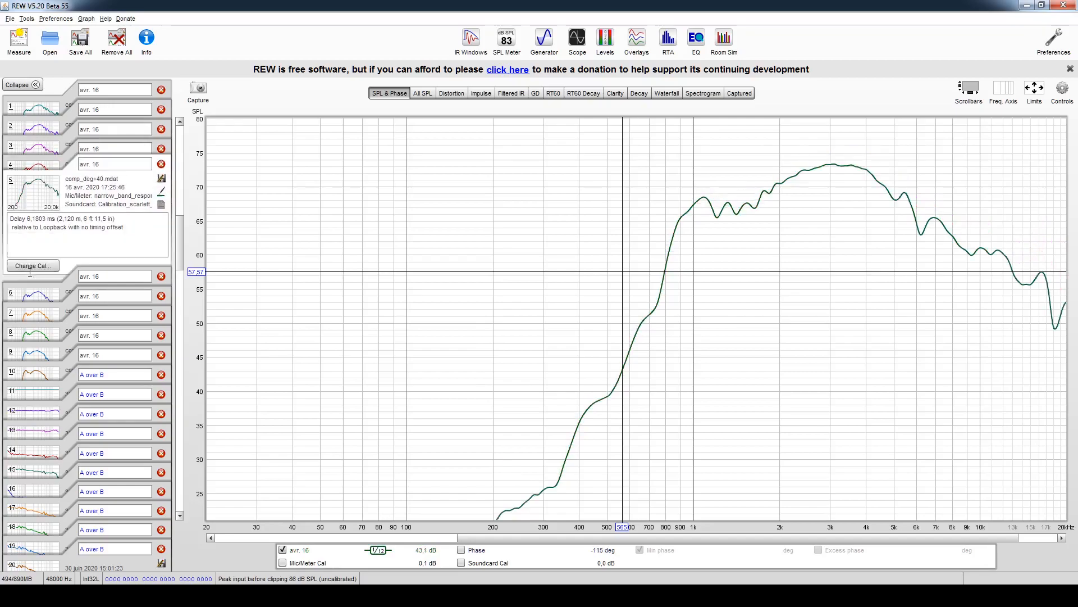
left_click(35, 296)
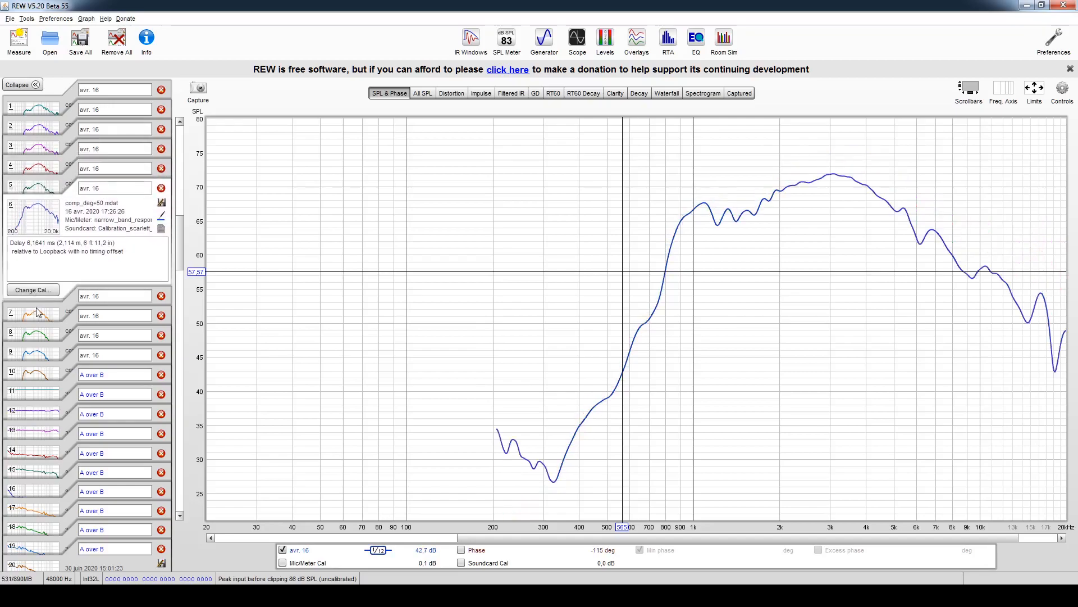
left_click(37, 315)
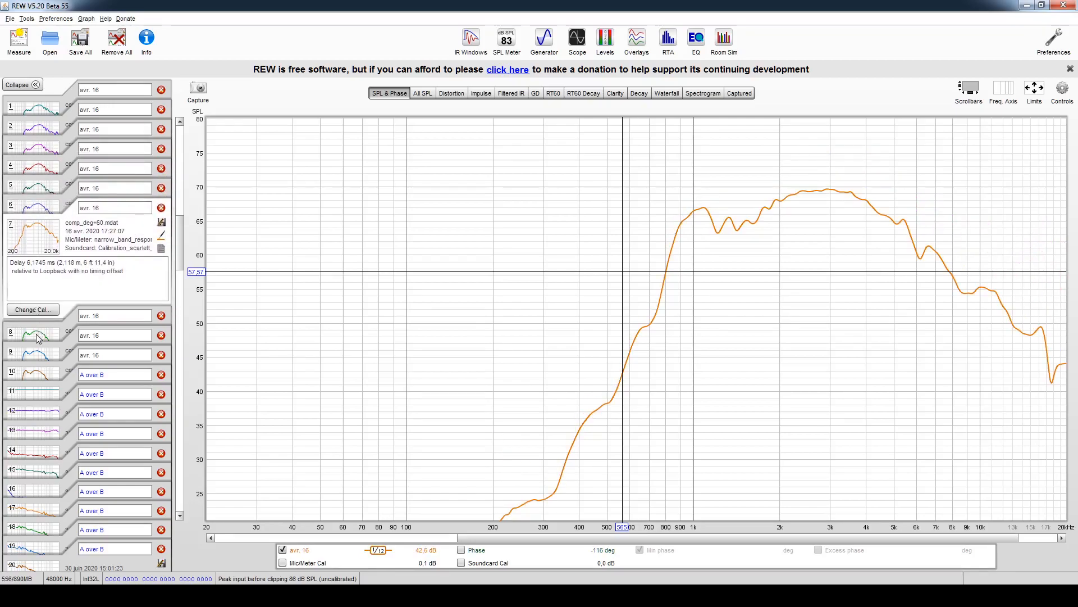
left_click(37, 335)
left_click(39, 358)
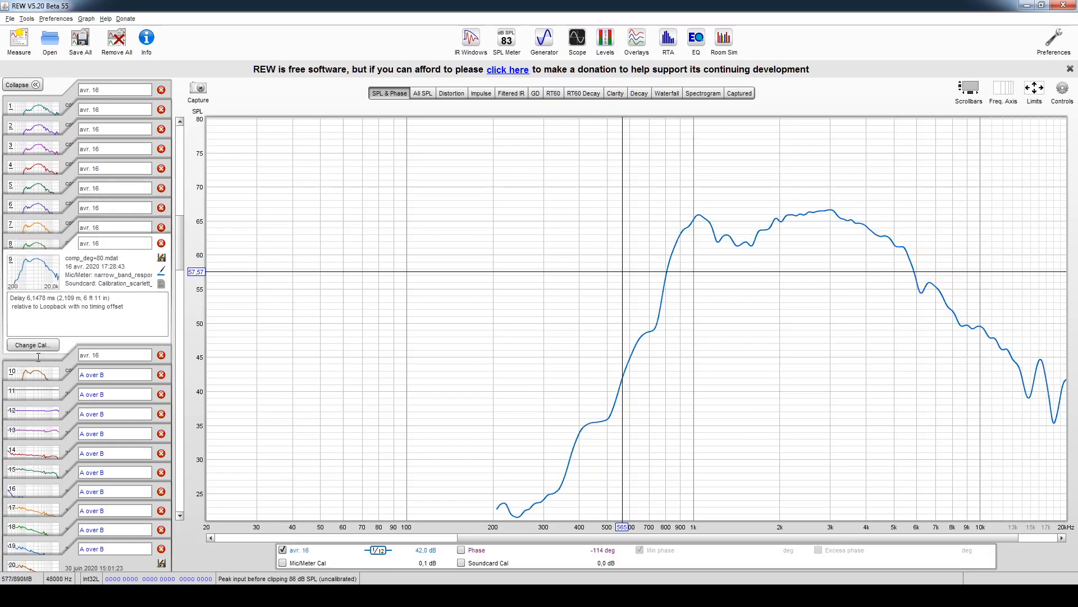
left_click(34, 372)
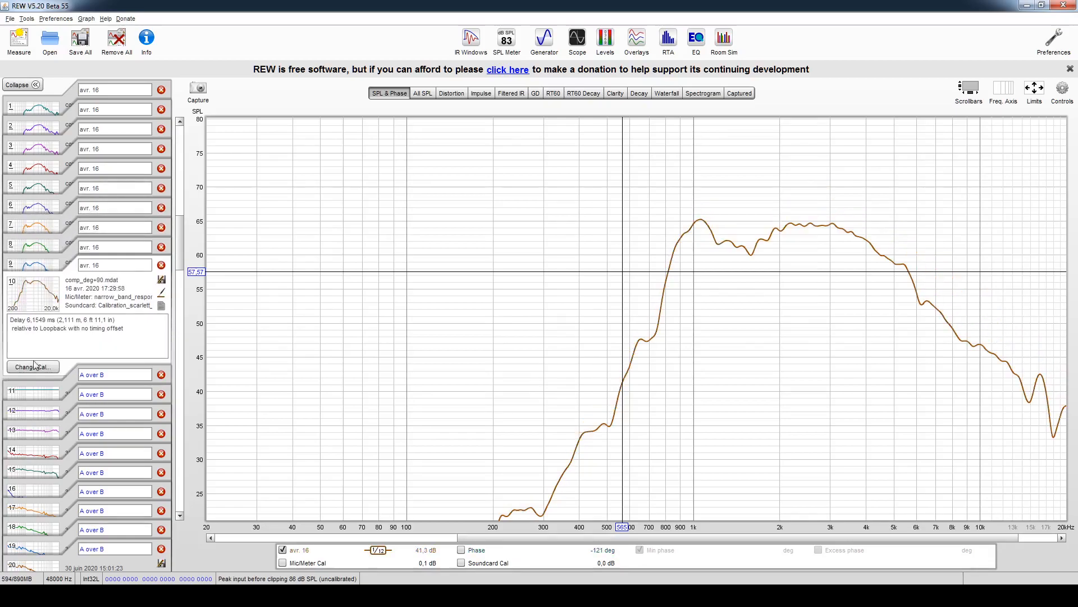
Display measurement 1 and probe its SPL curve with the cursor between about 1 and 3 kHz.
left_click(43, 116)
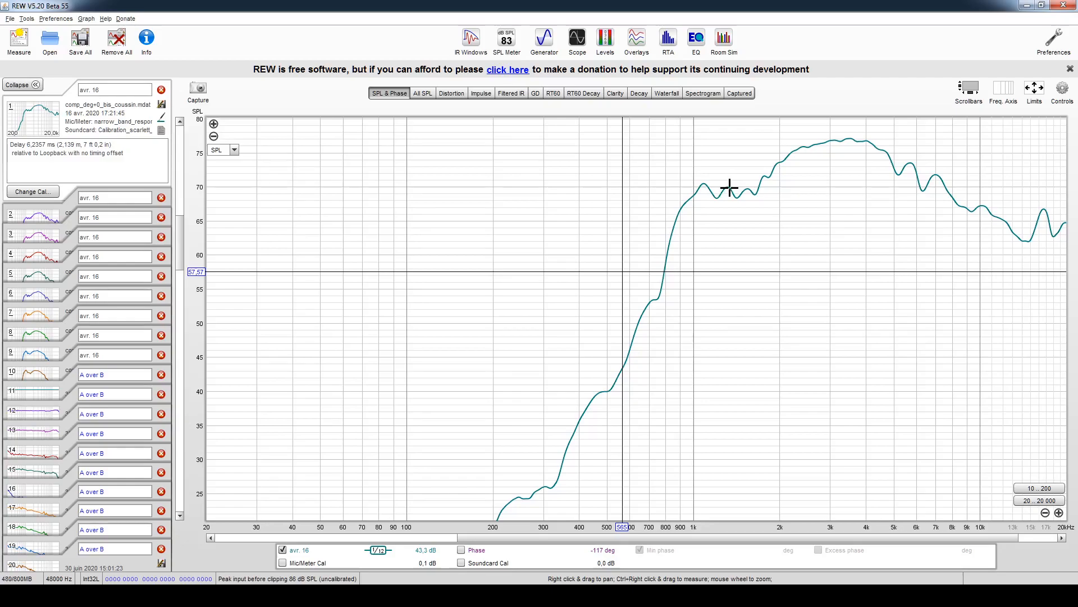
left_click_drag(729, 188, 812, 183)
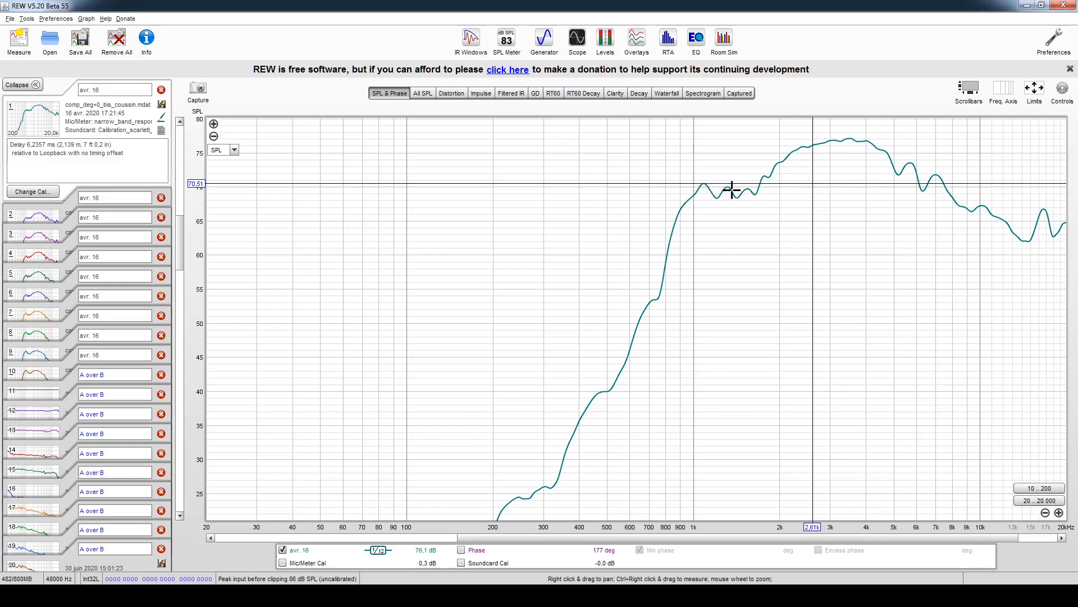
left_click(753, 188)
left_click(763, 185)
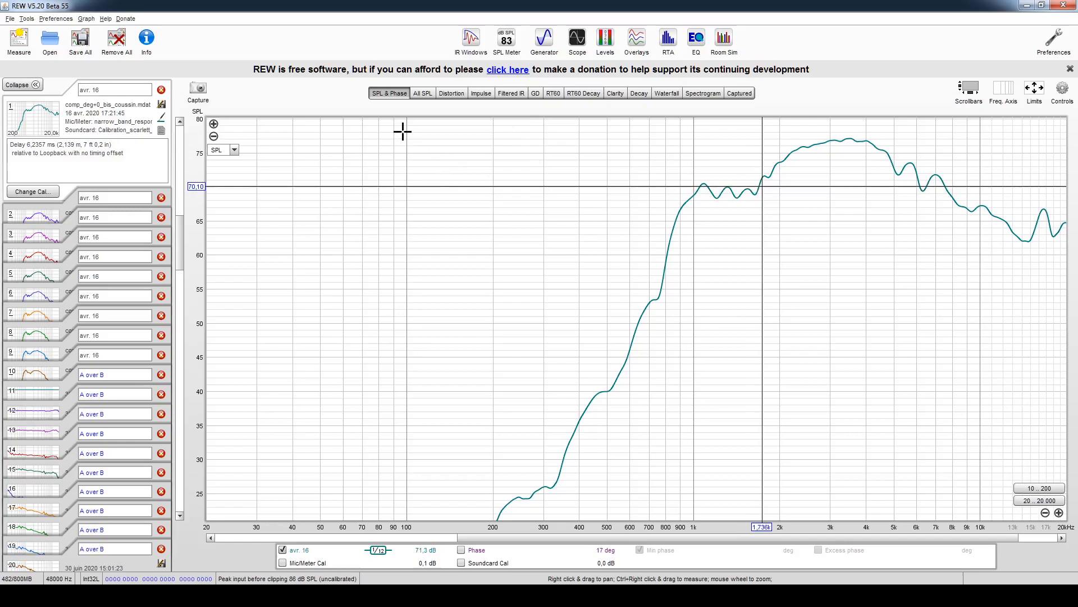
Overlay all SPL curves and set both A and B in Trace arithmetic to measurement 1.
left_click(422, 94)
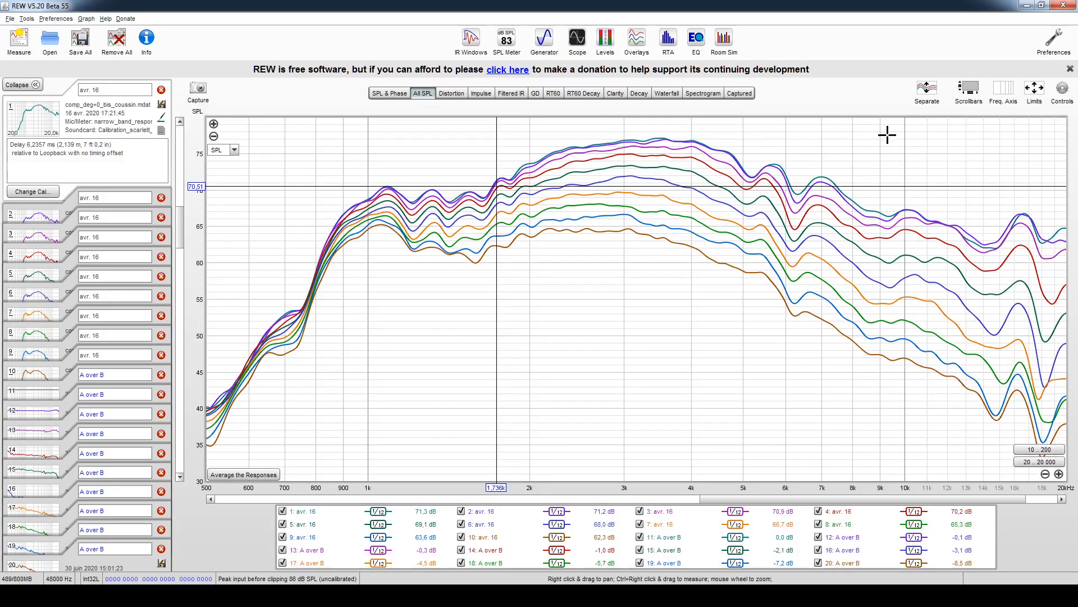
left_click(1065, 92)
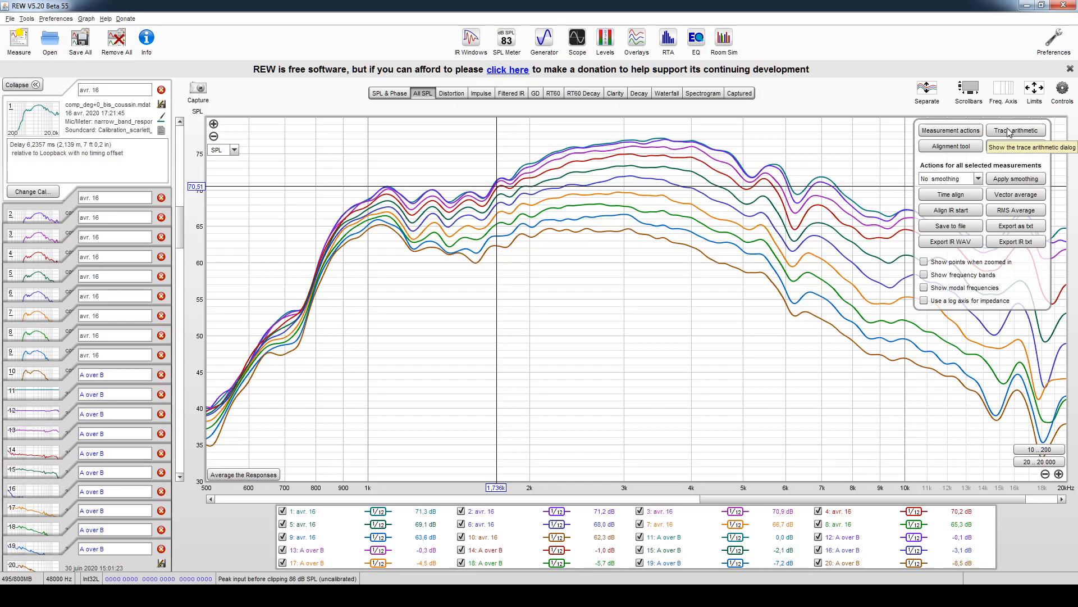
left_click(1009, 131)
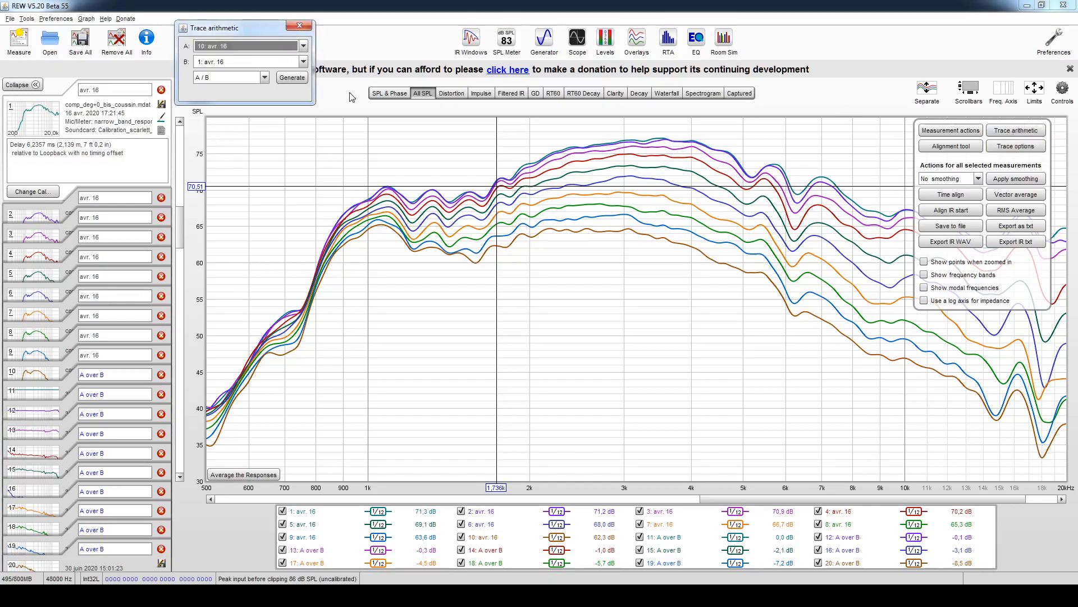
left_click(304, 47)
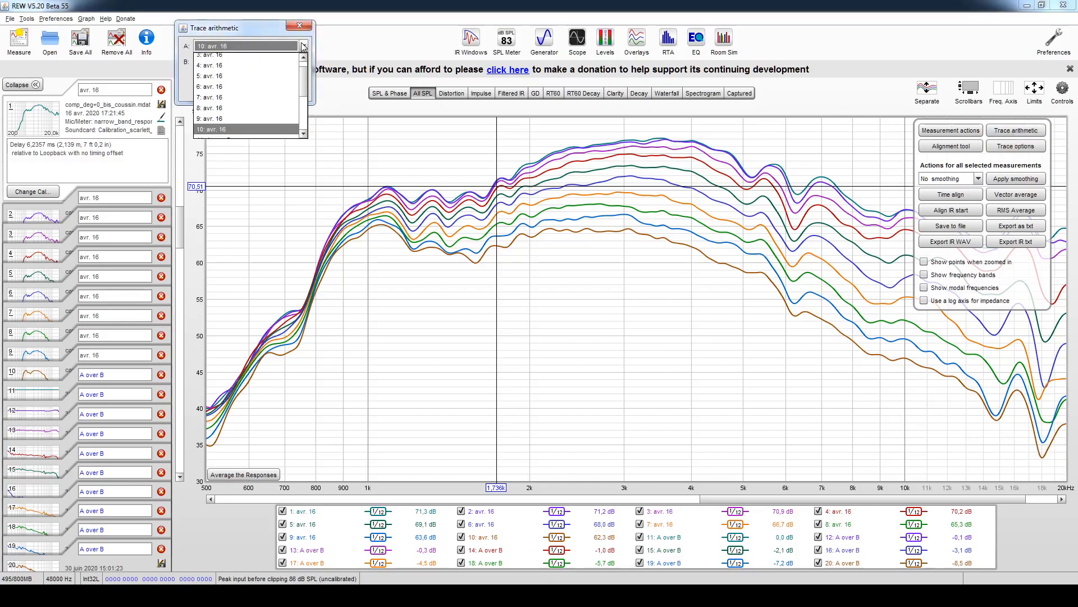
left_click_drag(304, 88, 306, 70)
left_click(234, 57)
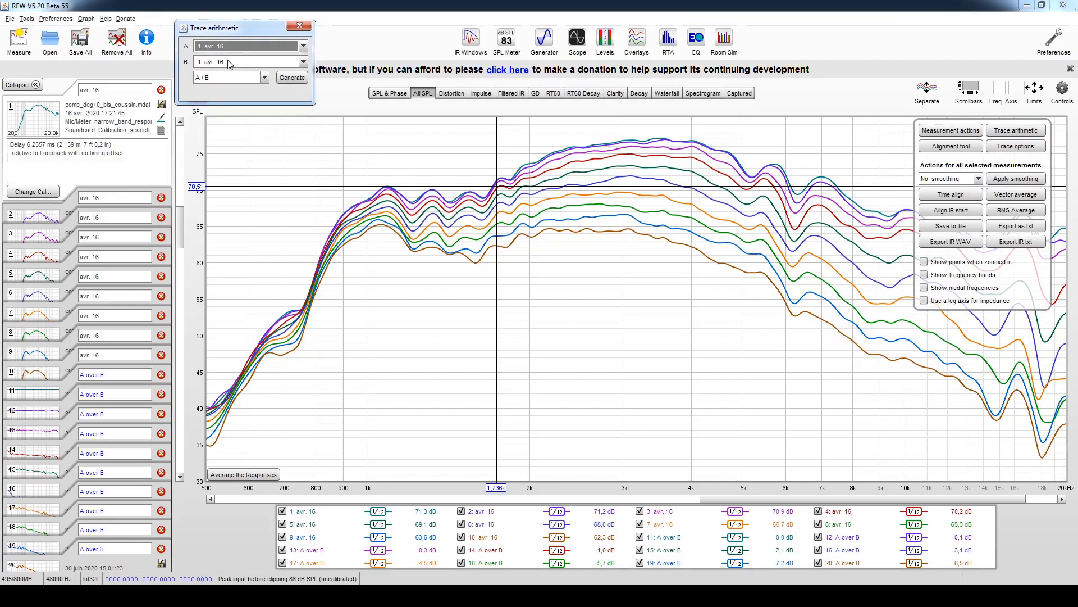
left_click(303, 61)
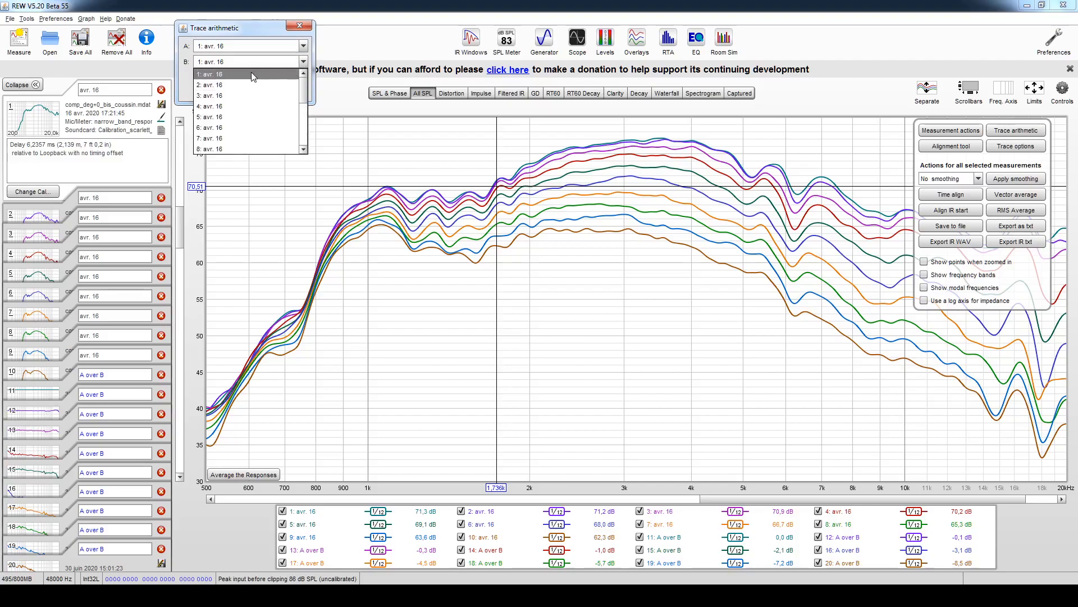
left_click(253, 77)
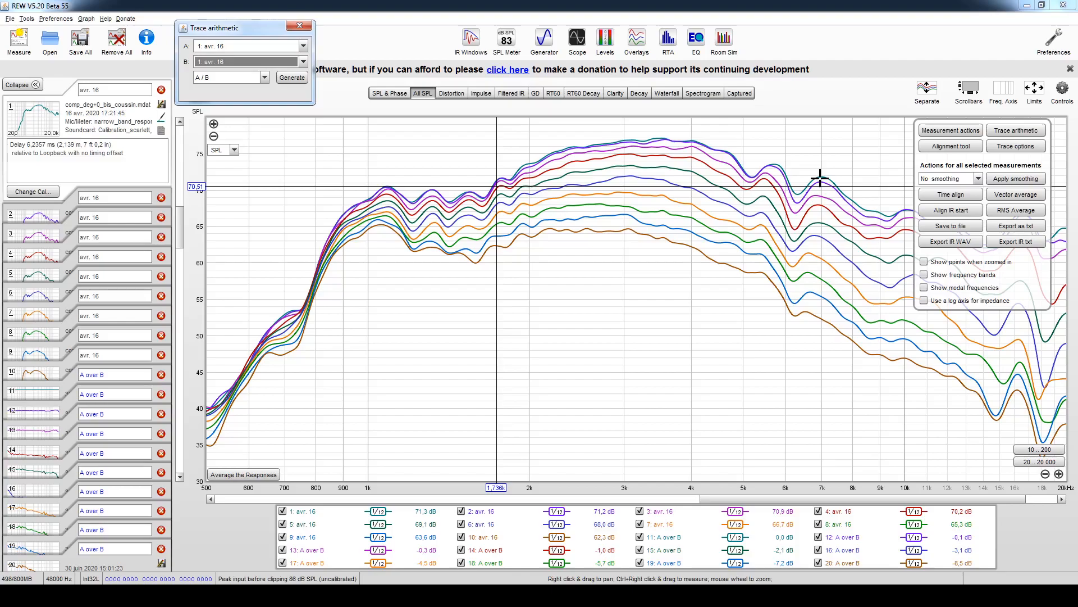
Choose A / B as the trace arithmetic operation and close the dialog and the graph controls.
left_click(1064, 88)
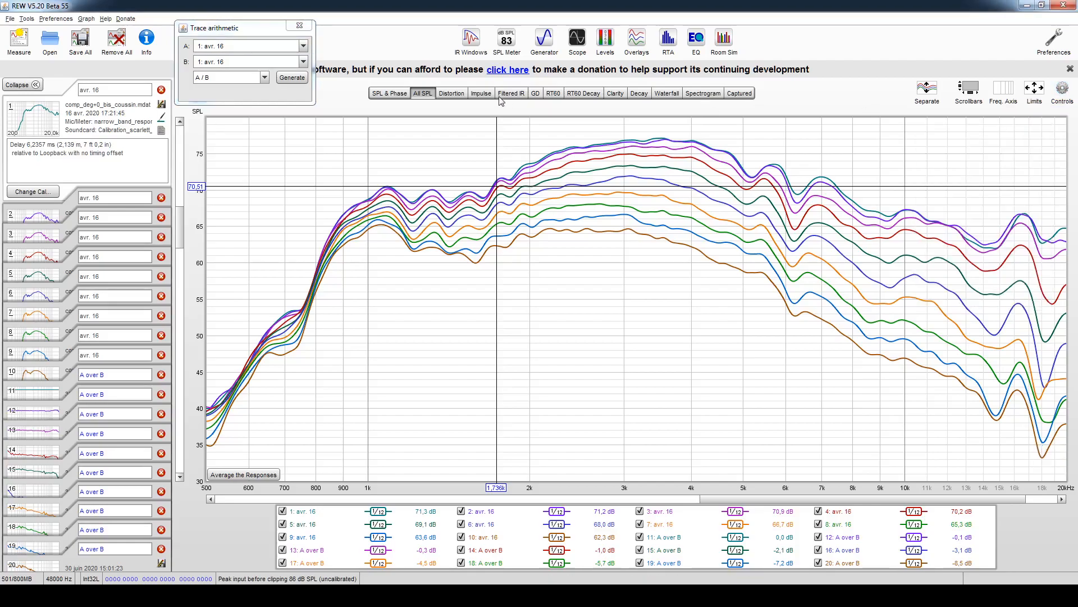
left_click(1063, 89)
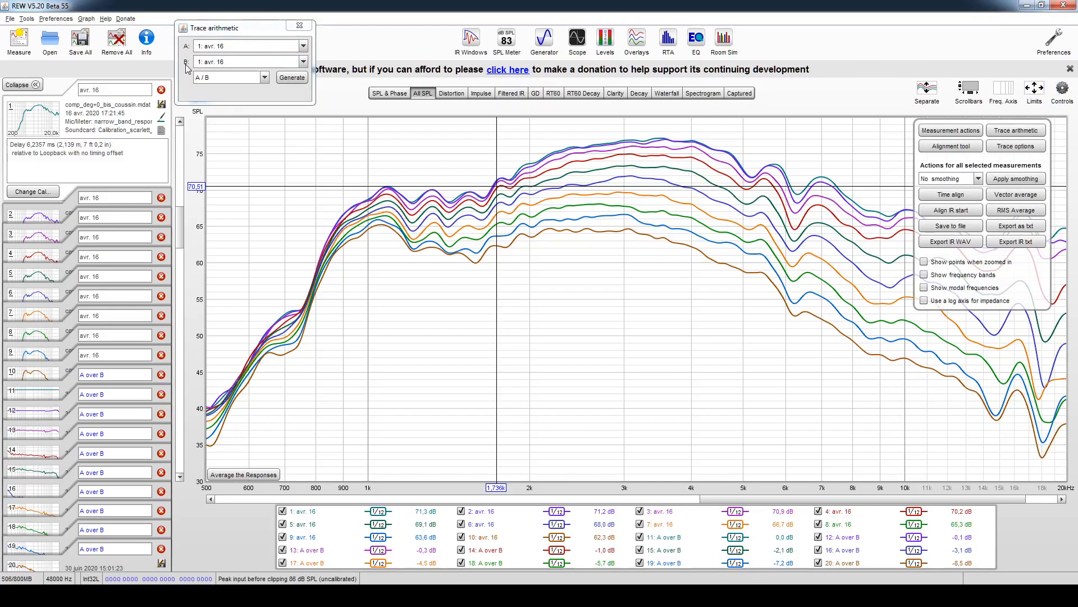
left_click(260, 78)
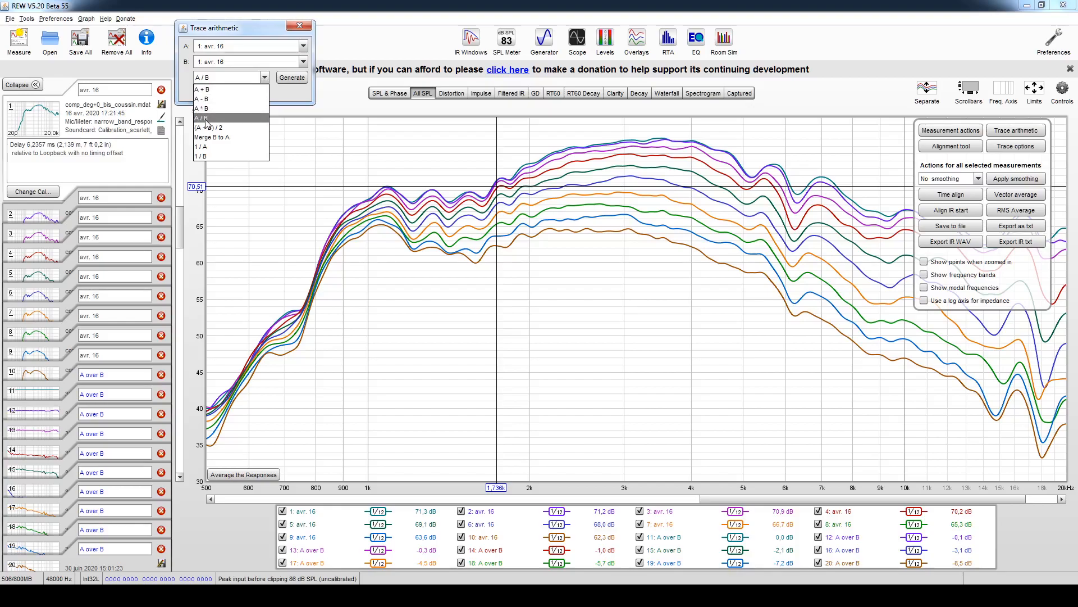
left_click(206, 119)
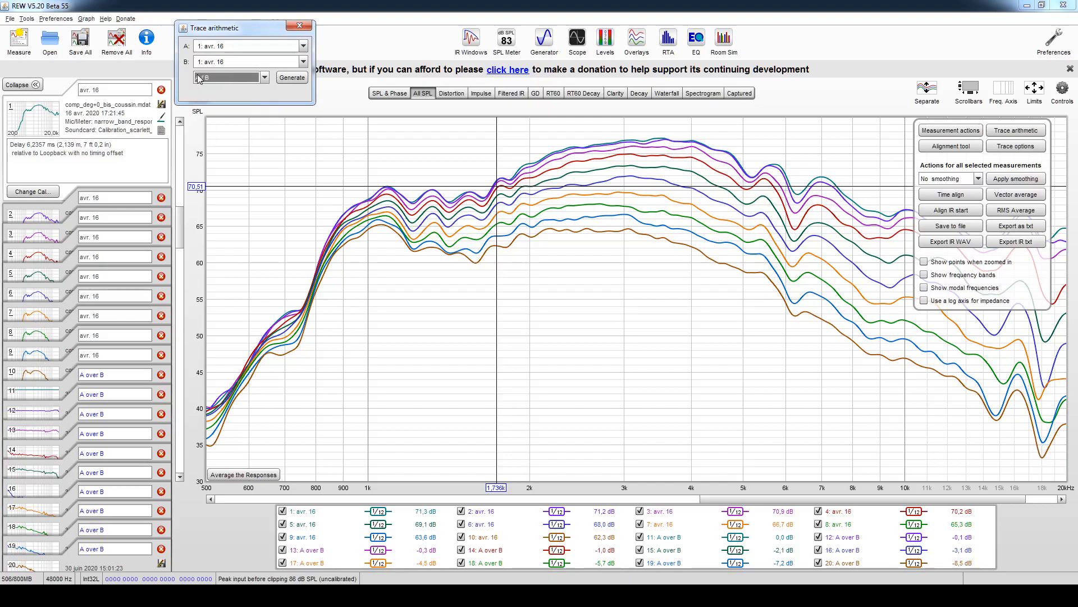
left_click(299, 26)
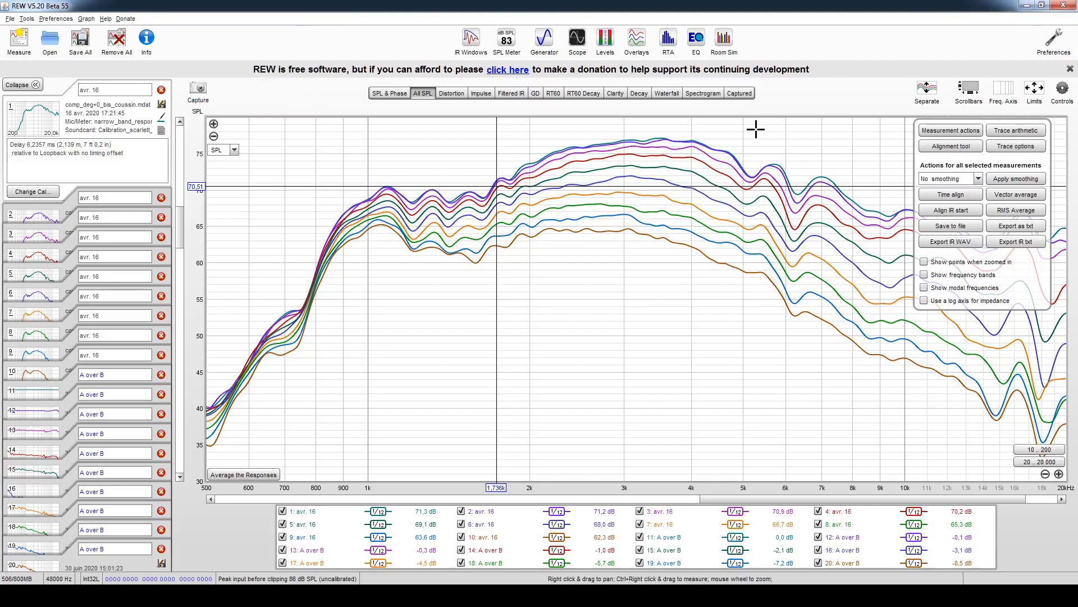
left_click(1062, 90)
View the individual SPL curve of A over B measurement 11, with the 0 dB line well in view.
left_click(389, 94)
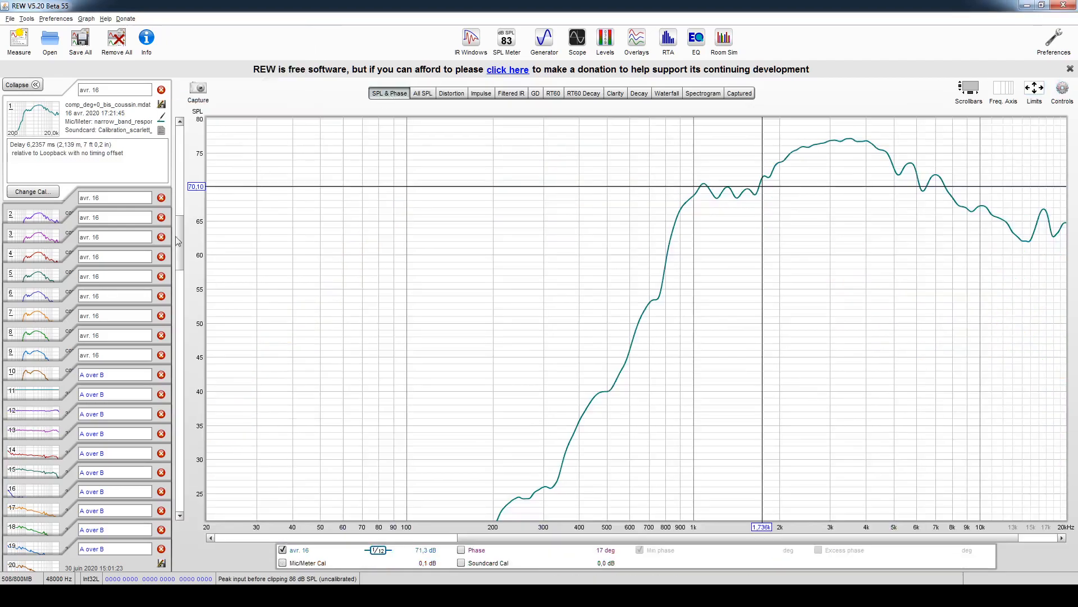
left_click(38, 393)
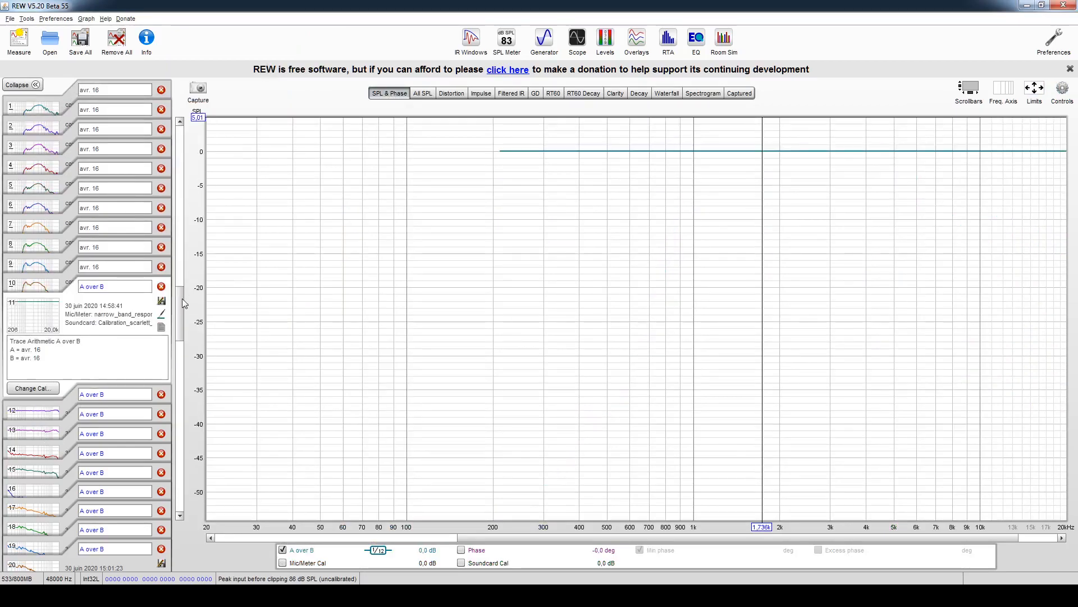
left_click_drag(178, 303, 179, 295)
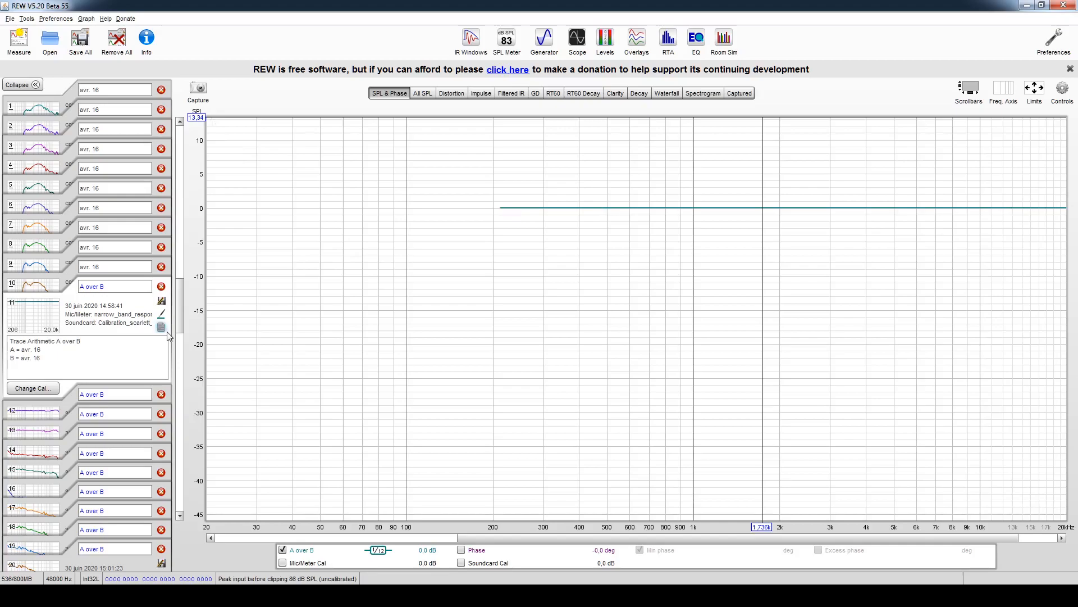
From the overlay of all SPL curves, set trace A in Trace arithmetic to measurement 2 and close the dialog.
left_click(424, 96)
left_click(1061, 90)
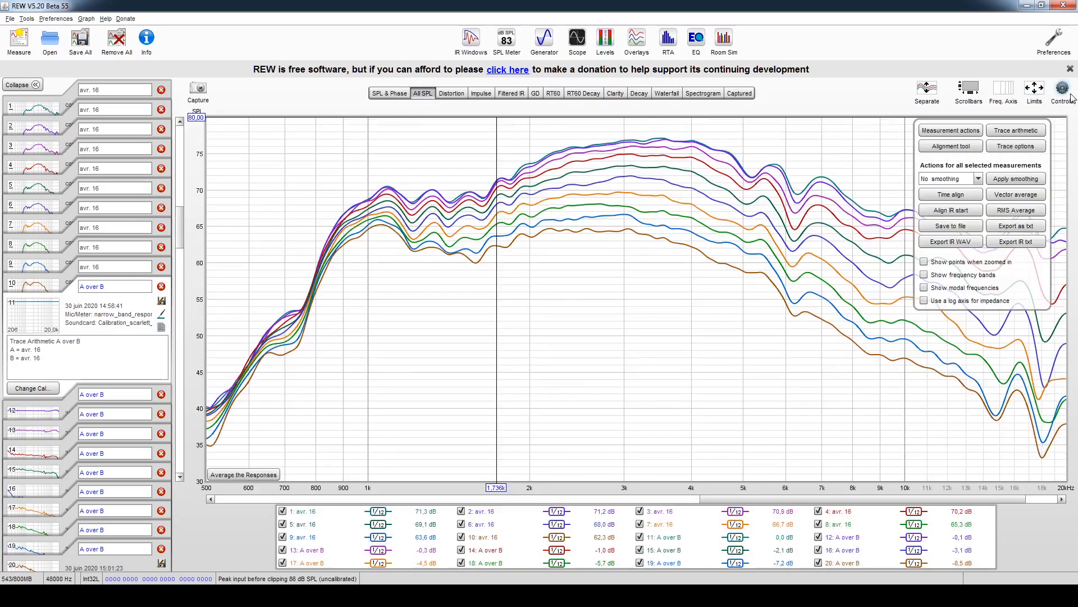
left_click(1025, 132)
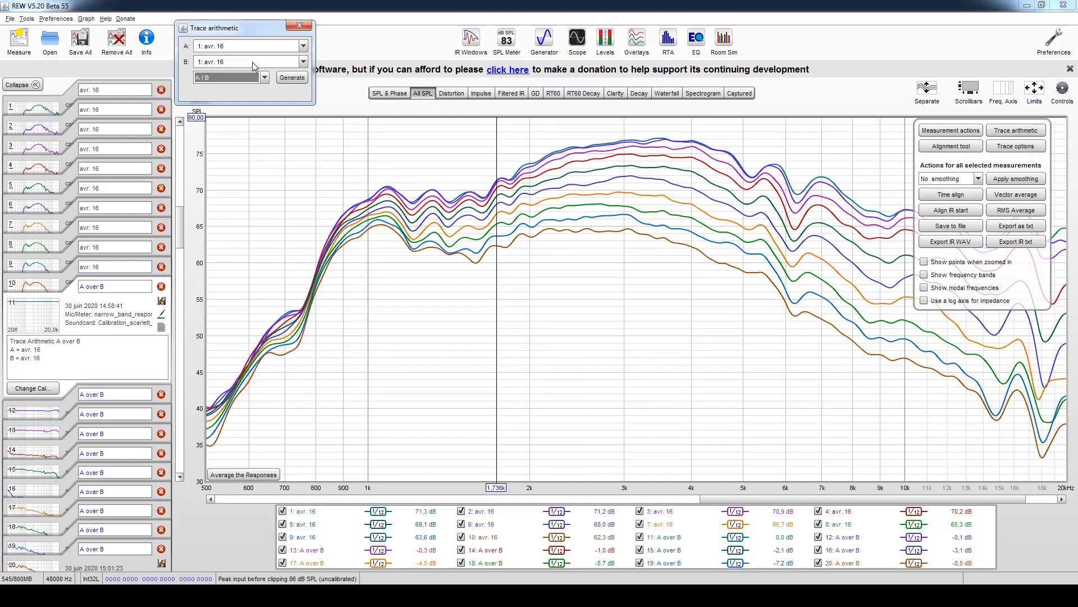
left_click(303, 46)
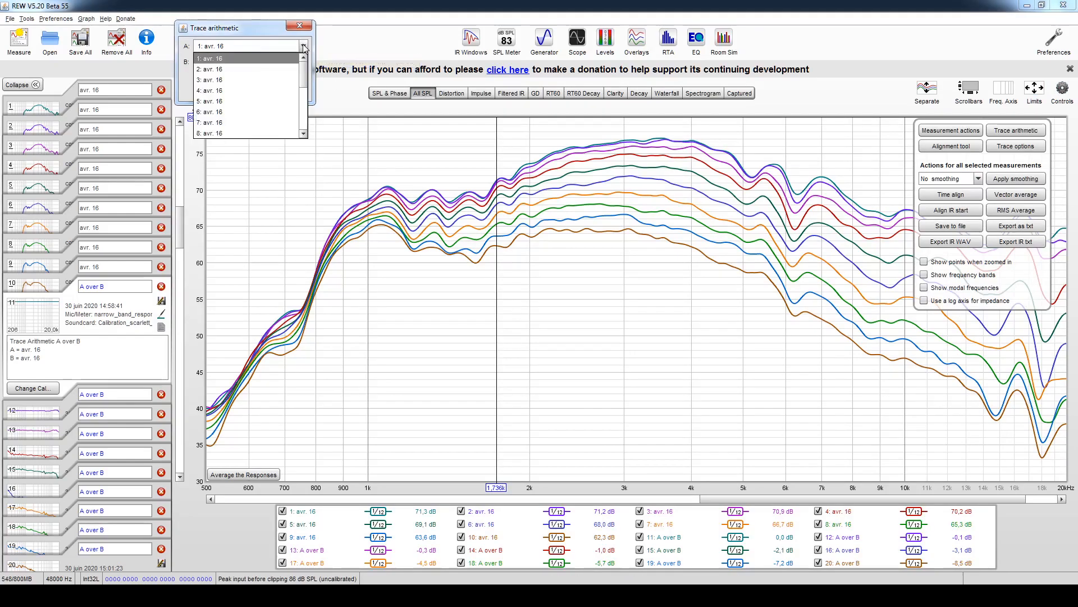
left_click(219, 69)
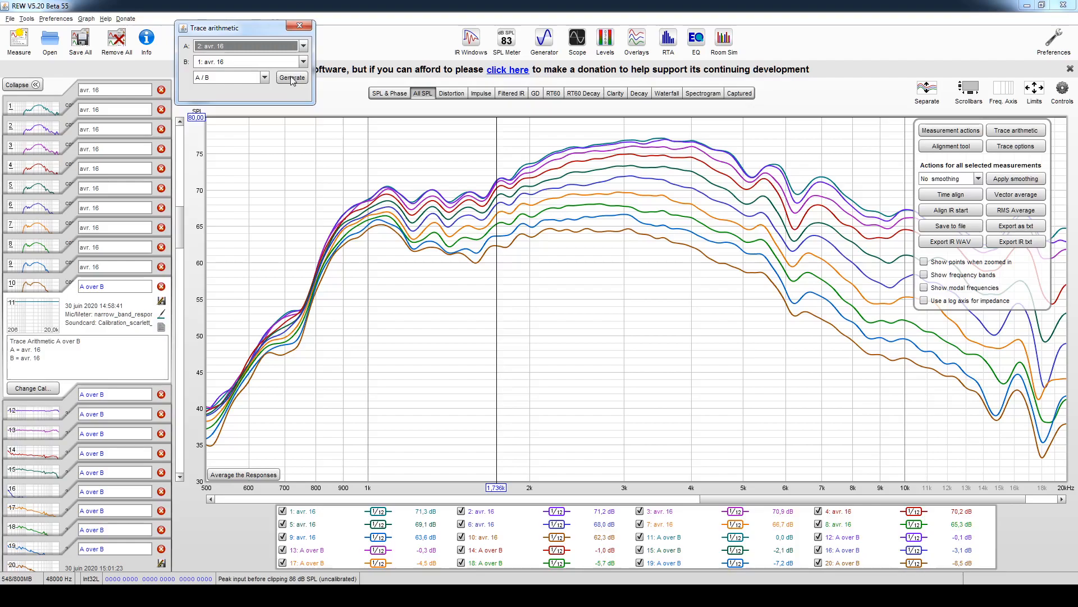
left_click(301, 27)
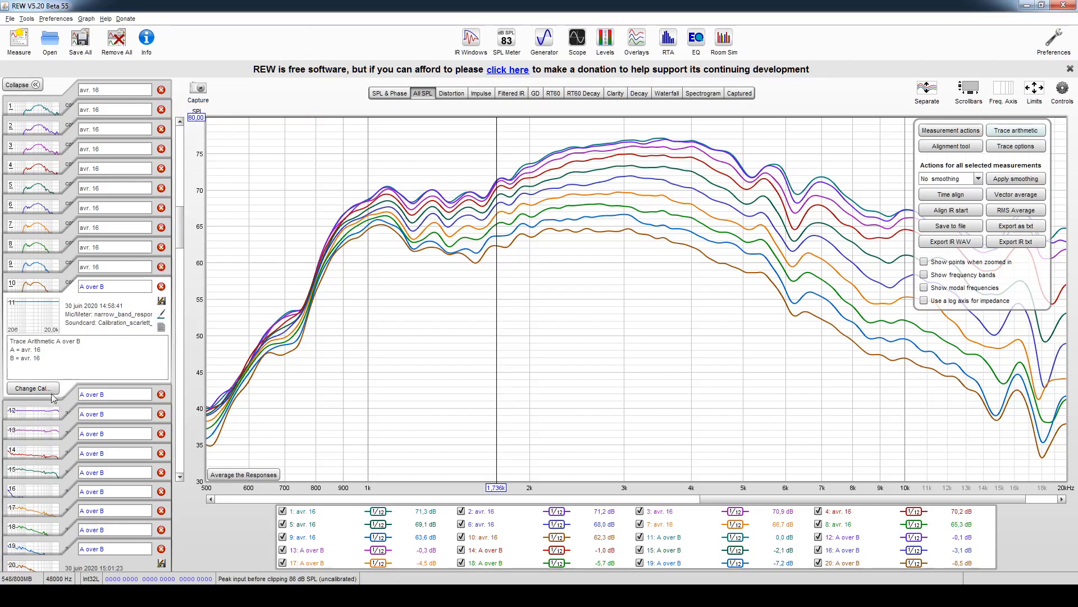
Examine the individual SPL curve of A over B measurement 12, followed by its source measurements 1 and 2.
left_click(50, 413)
left_click(389, 94)
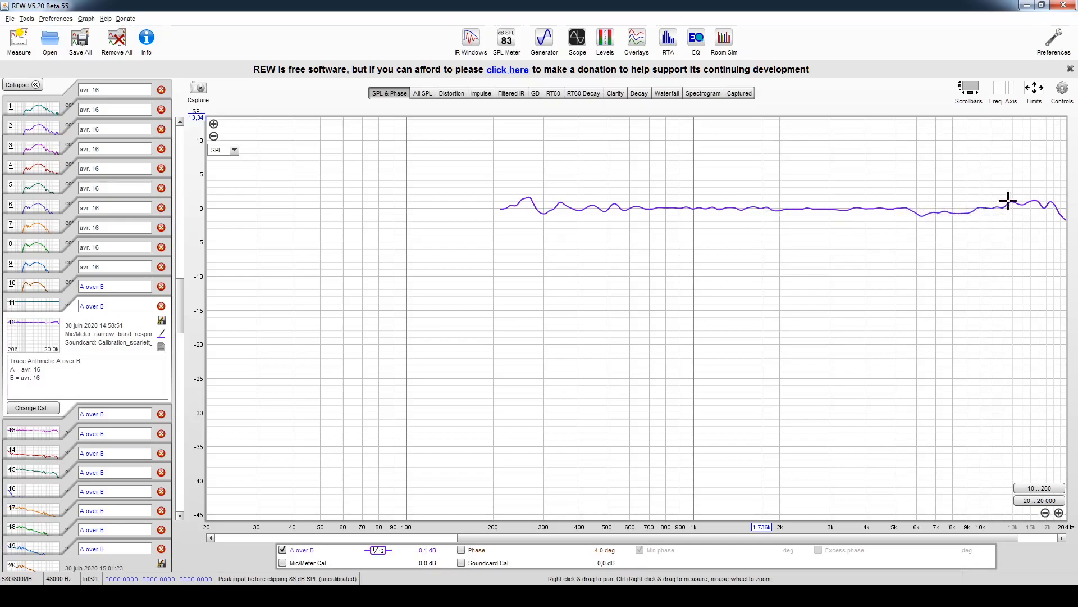
left_click(52, 111)
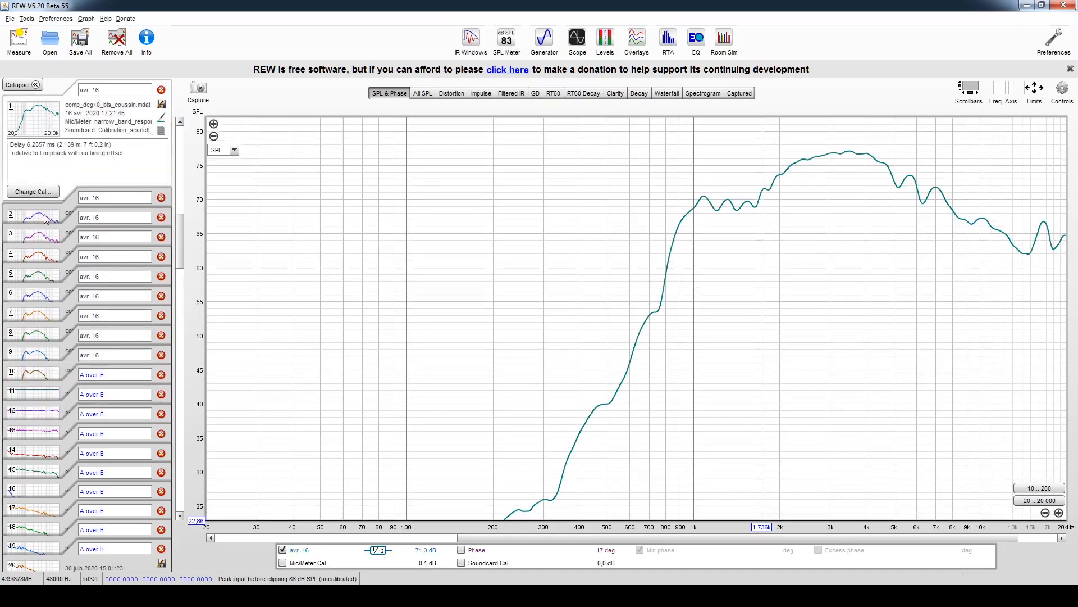
left_click(47, 219)
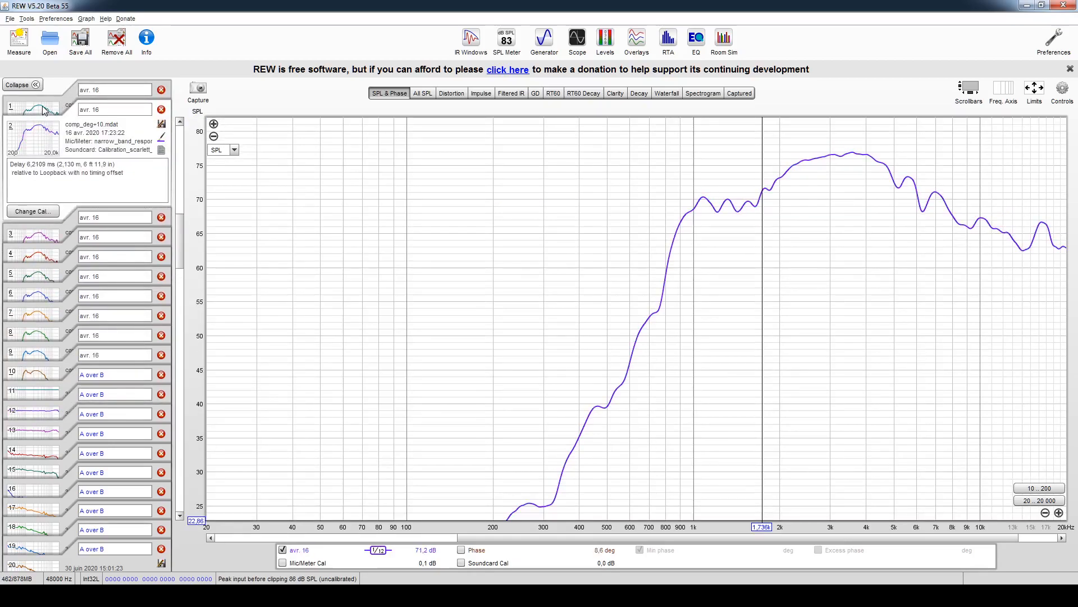
From the overlay of all SPL curves, set trace A in Trace arithmetic to measurement 10 and close the dialog.
left_click(423, 93)
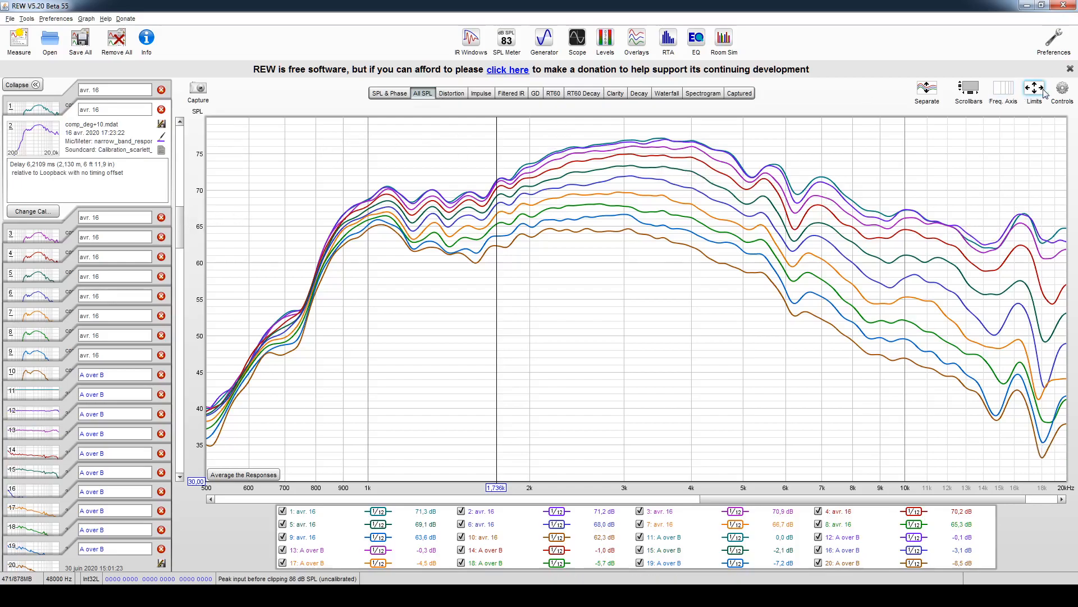
left_click(1062, 90)
left_click(1014, 130)
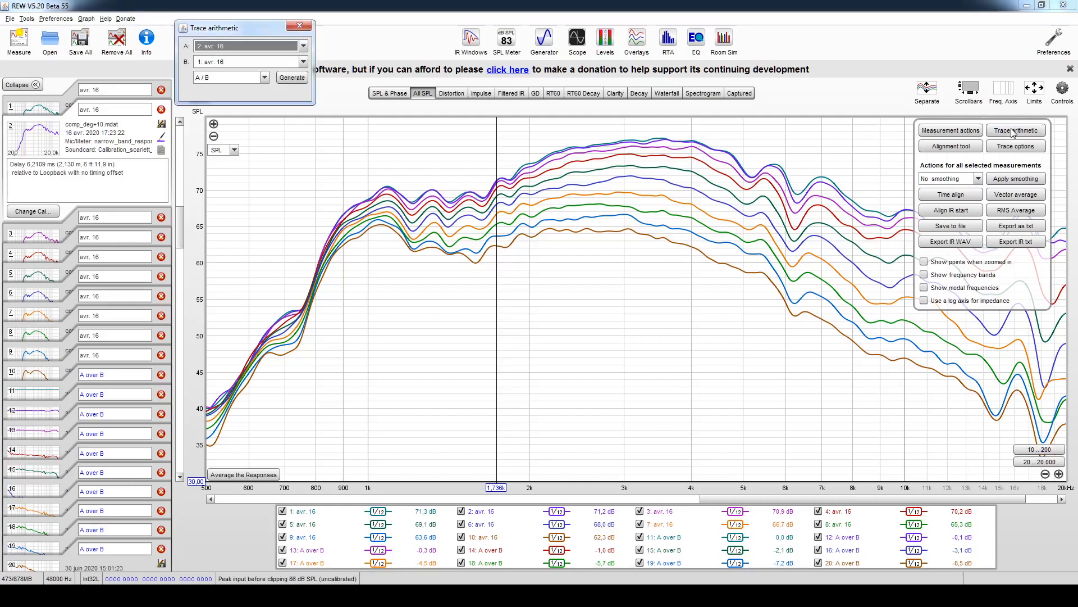
left_click(304, 46)
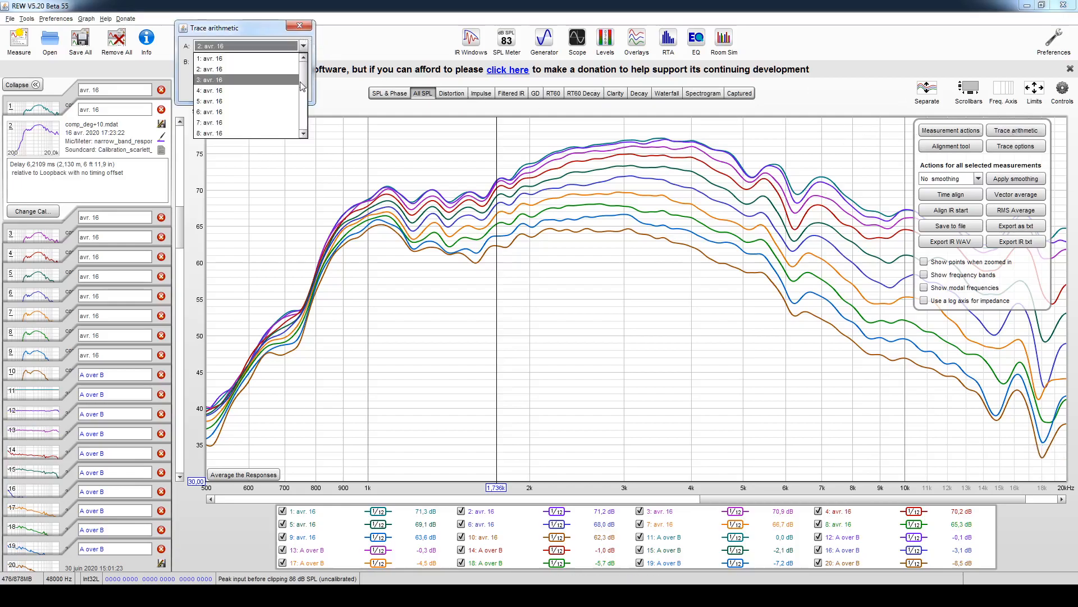
scroll(304, 93, "down", 1)
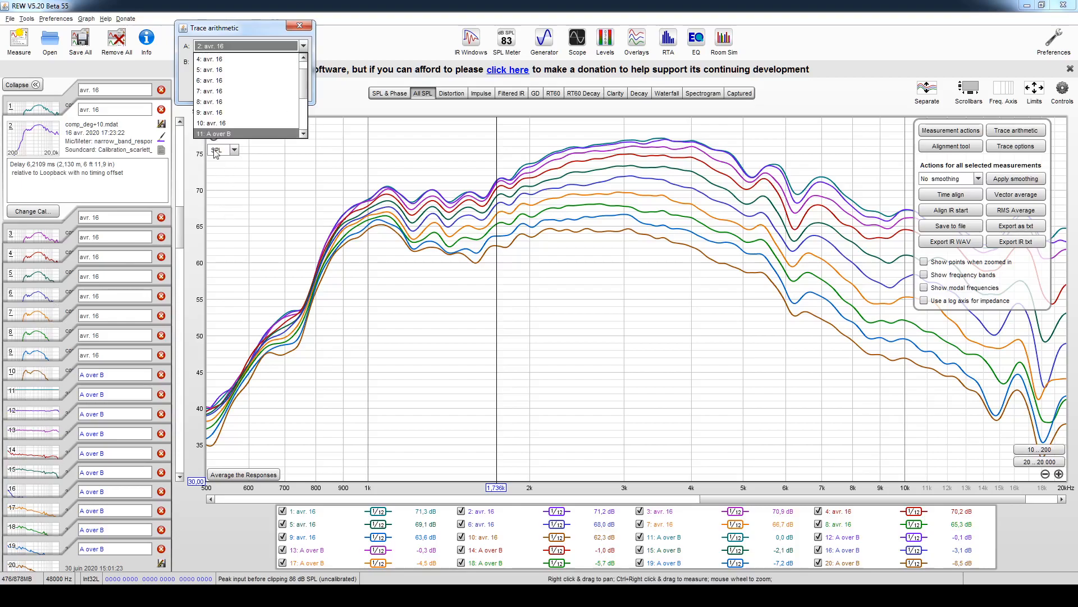
left_click(214, 123)
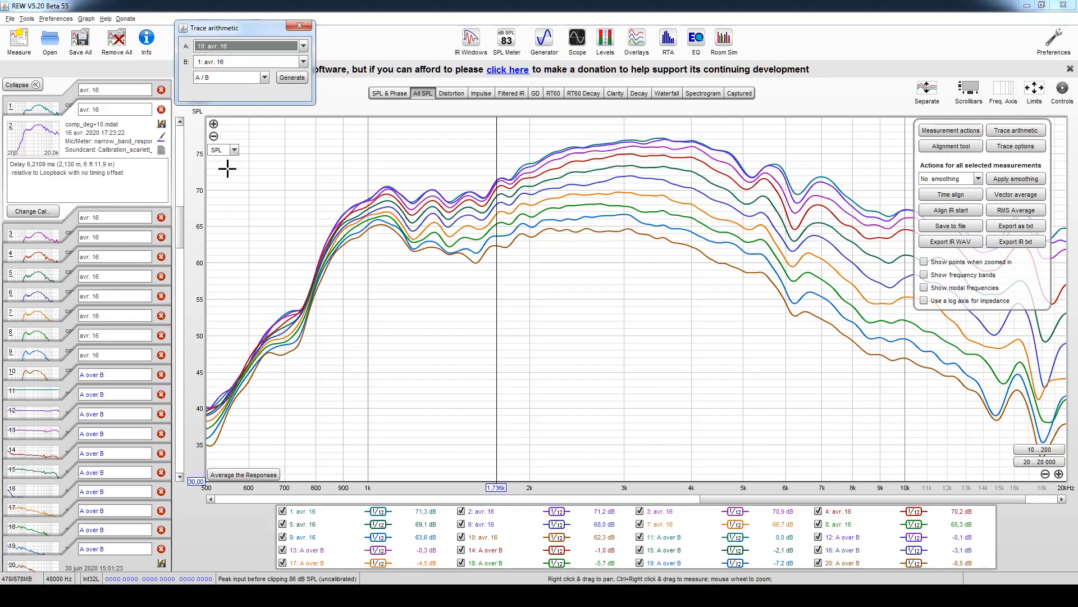
left_click(299, 28)
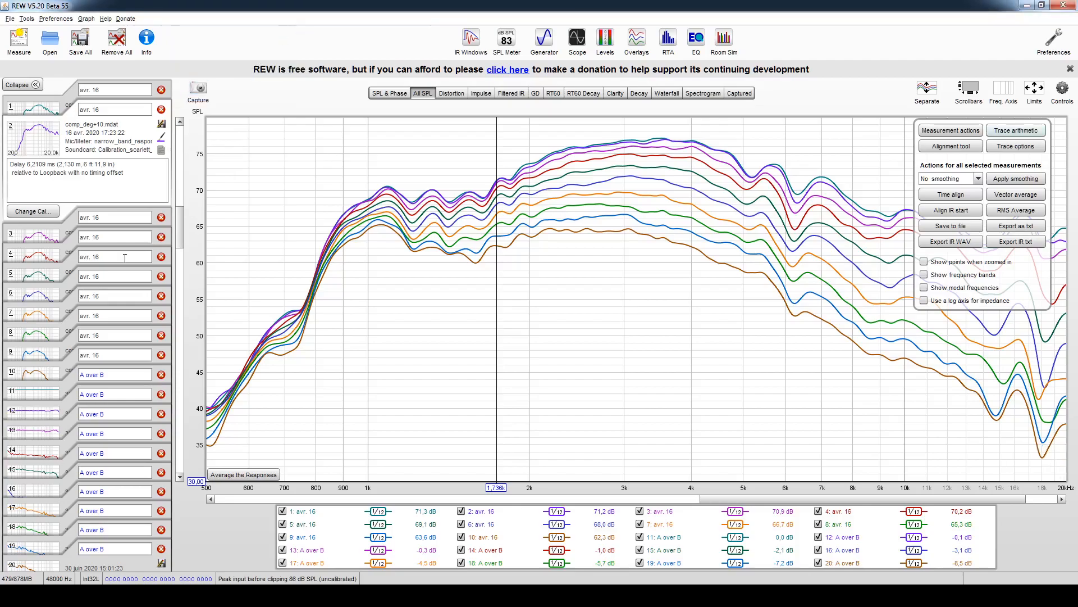
Switch to the Overlays window and inspect the A over B curves one by one near 2.9 kHz, from the 0 dB reference down to measurement 20.
left_click(382, 97)
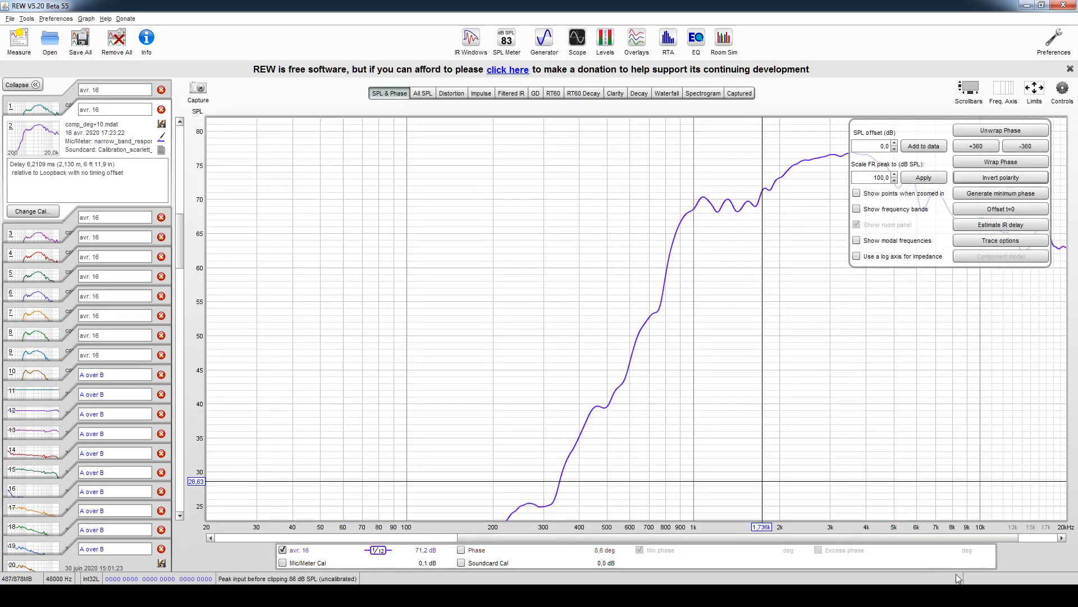
left_click(1000, 541)
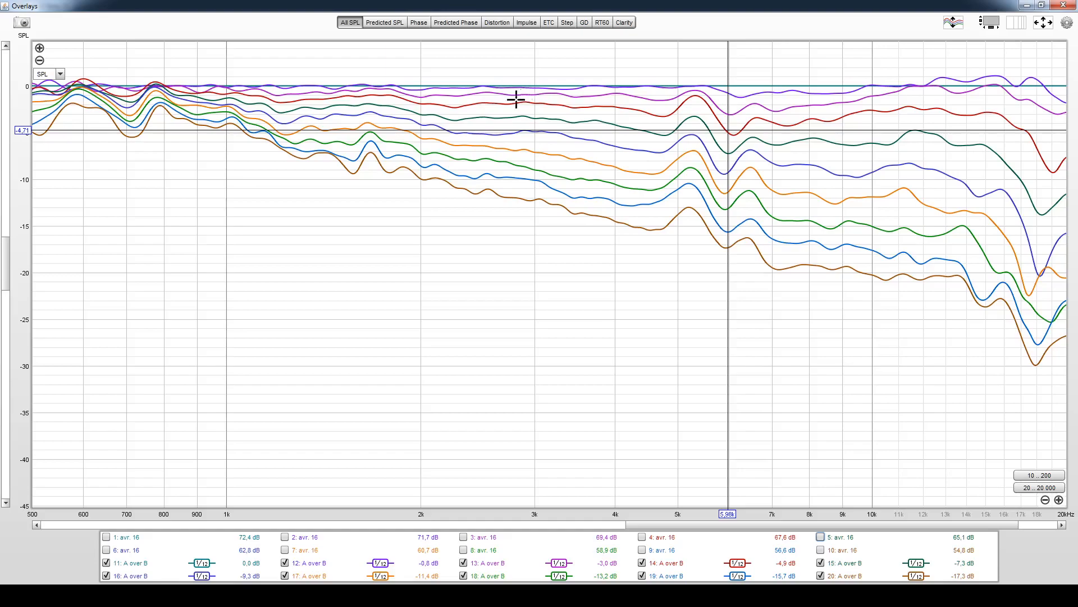
left_click_drag(521, 104, 532, 87)
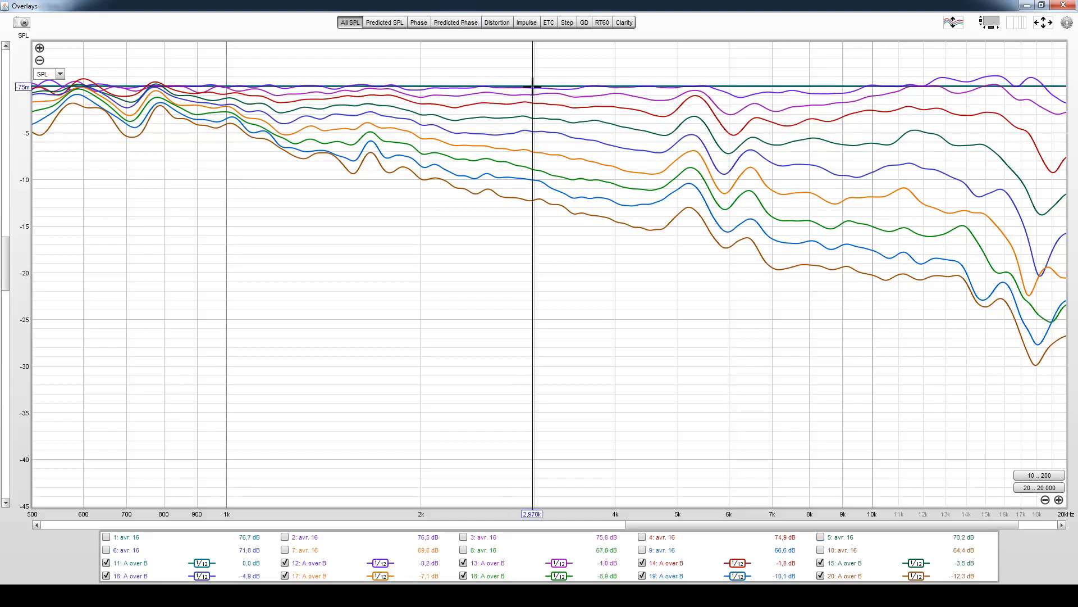
left_click(529, 96)
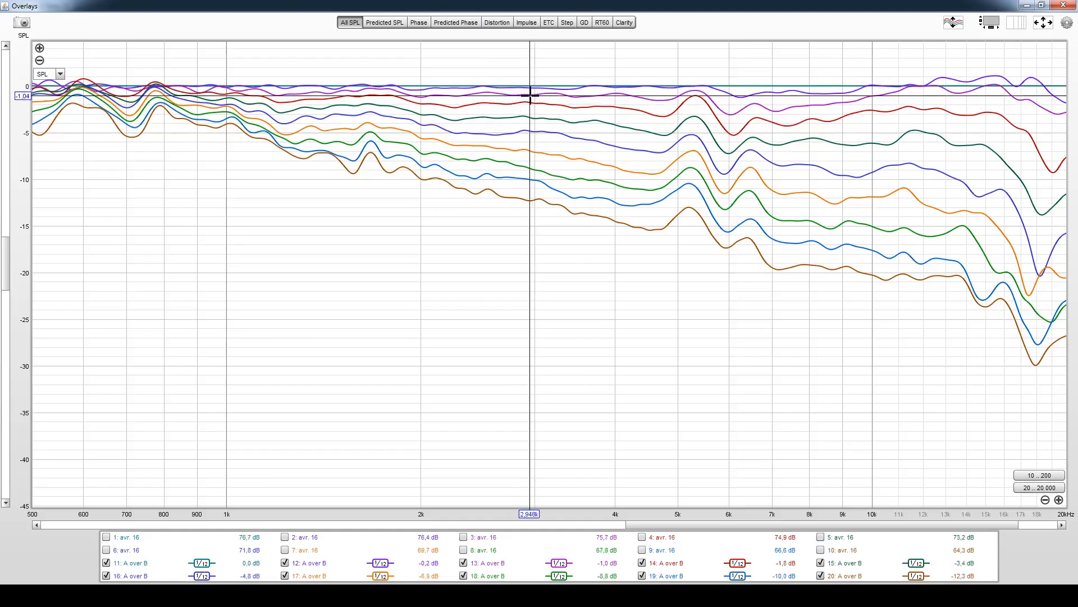
left_click(528, 103)
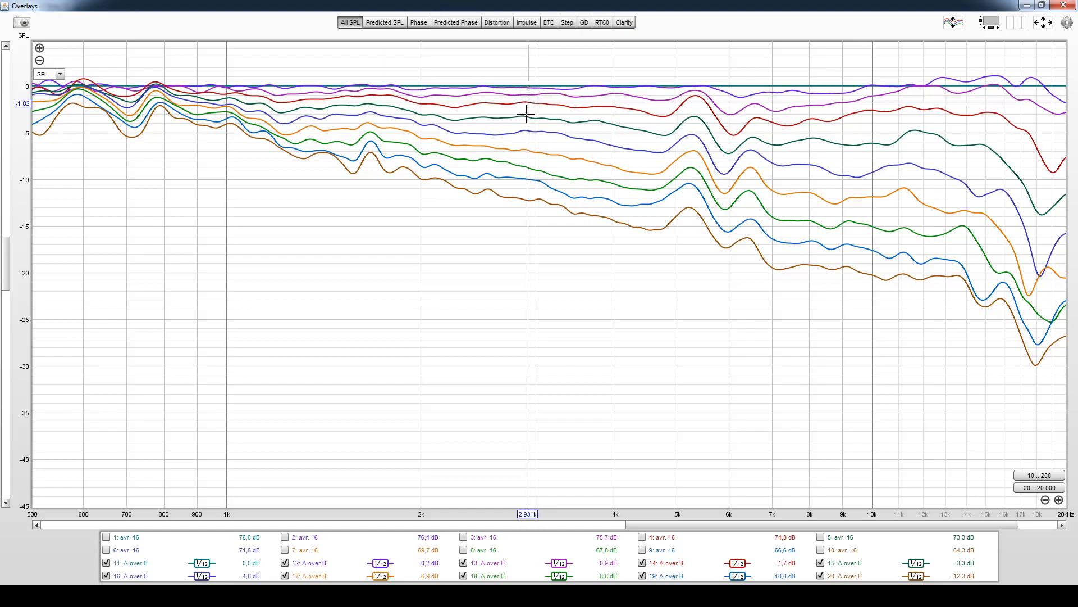
left_click(525, 116)
left_click(526, 131)
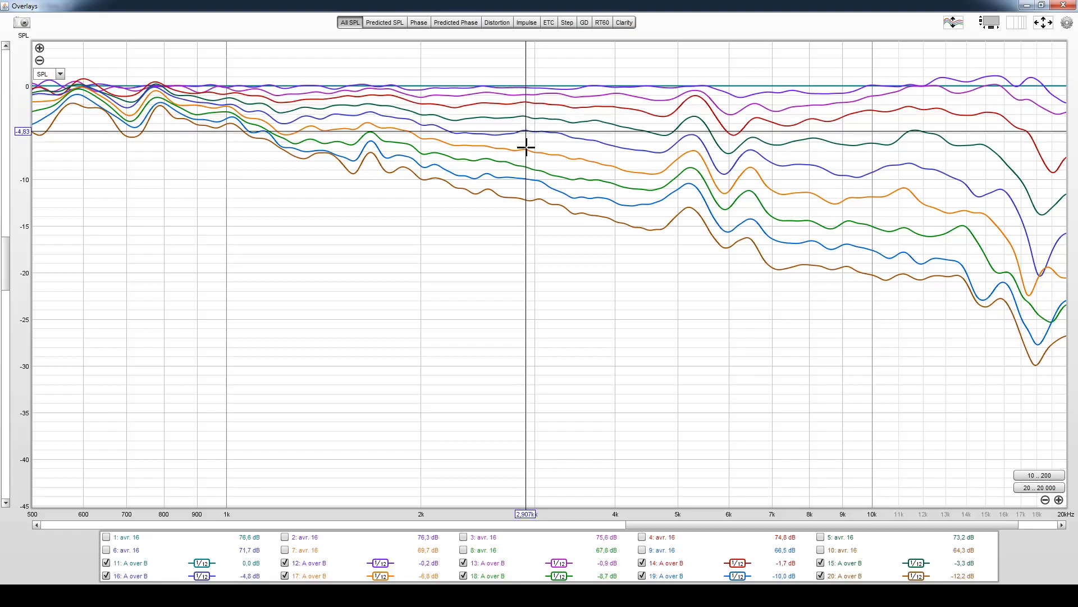
left_click(525, 150)
left_click(526, 168)
left_click(526, 180)
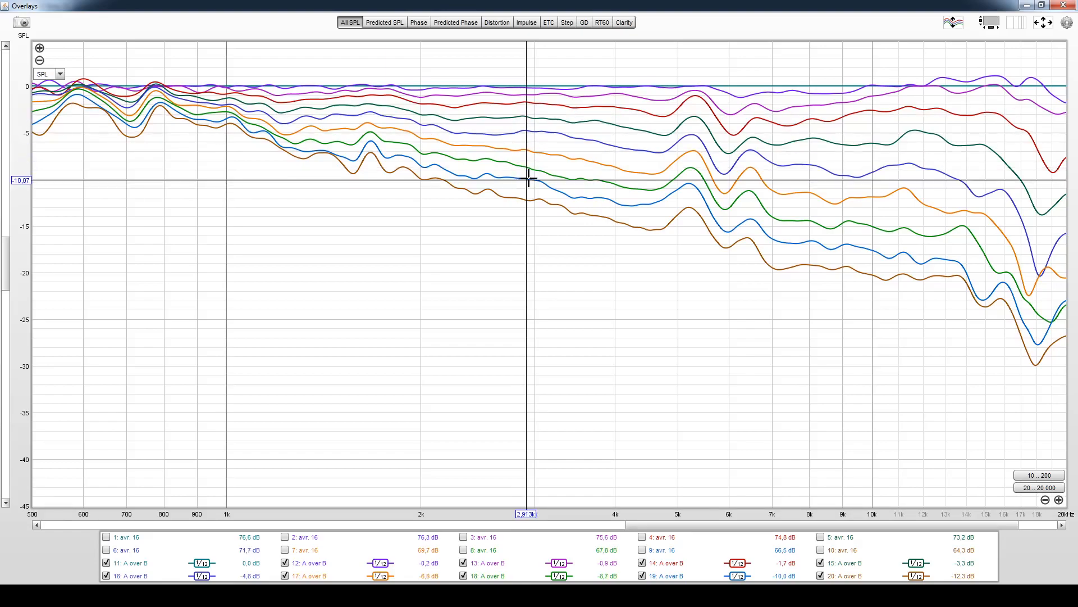
left_click(527, 203)
left_click(525, 200)
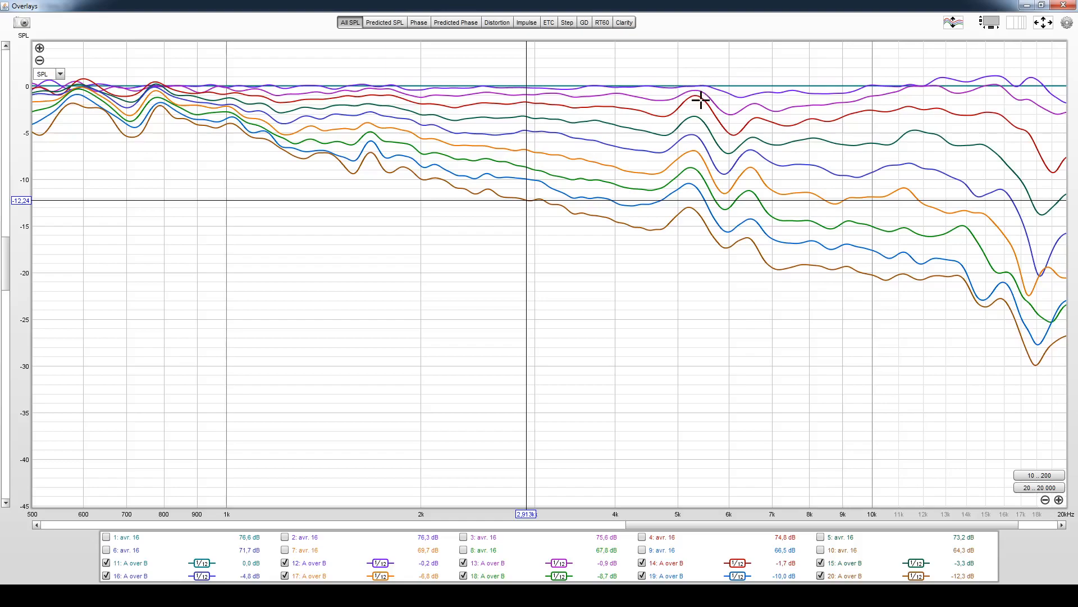
Compare the A over B curves at the peak near 5.3 kHz with those at the dip near 6 kHz.
left_click(696, 85)
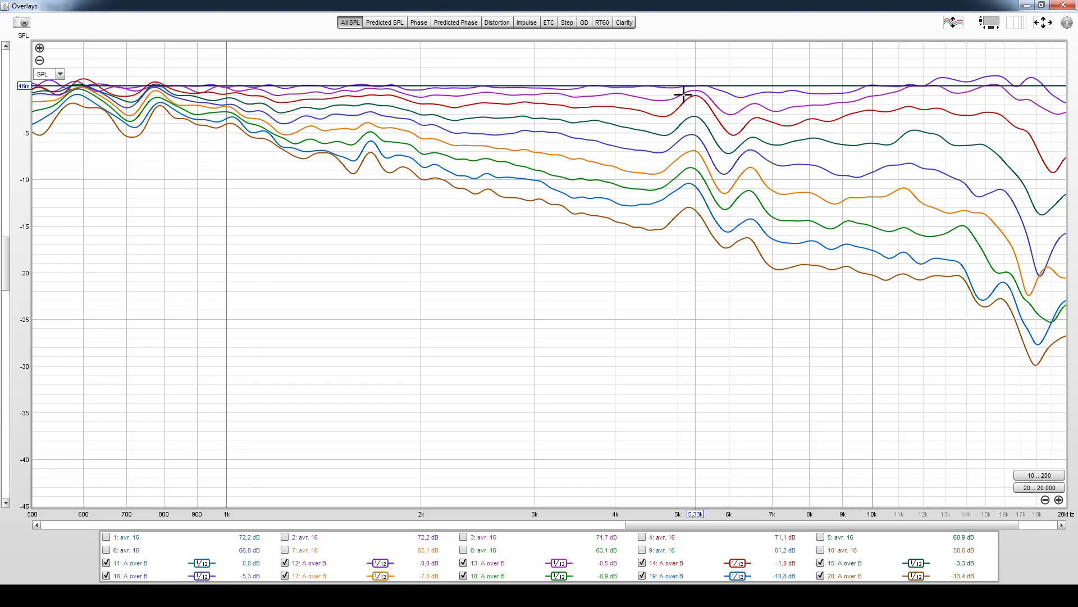
left_click(695, 116)
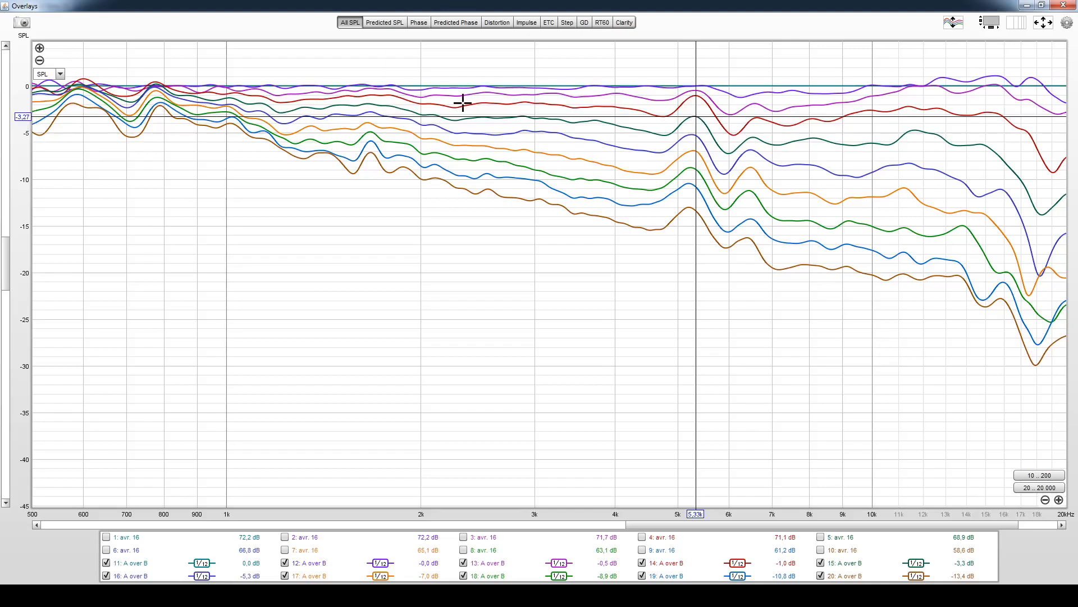
left_click(729, 153)
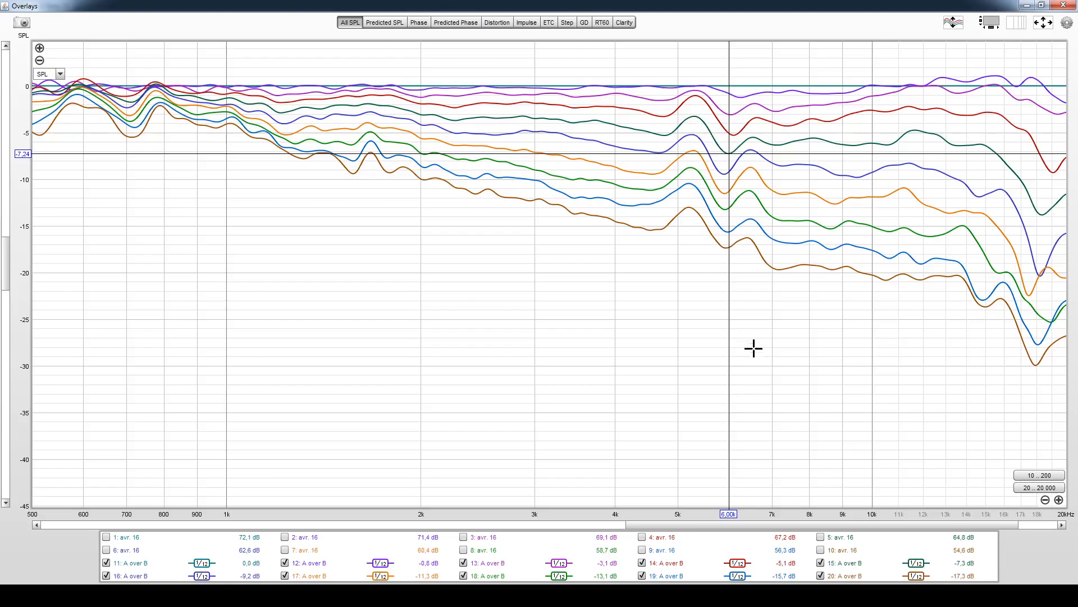
left_click(695, 116)
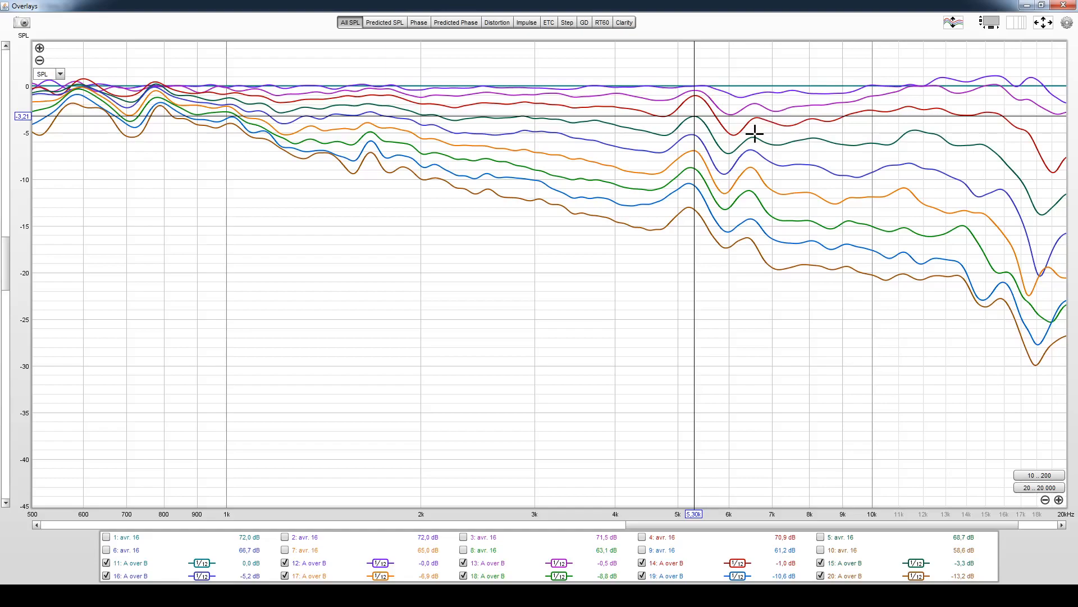
left_click(733, 93)
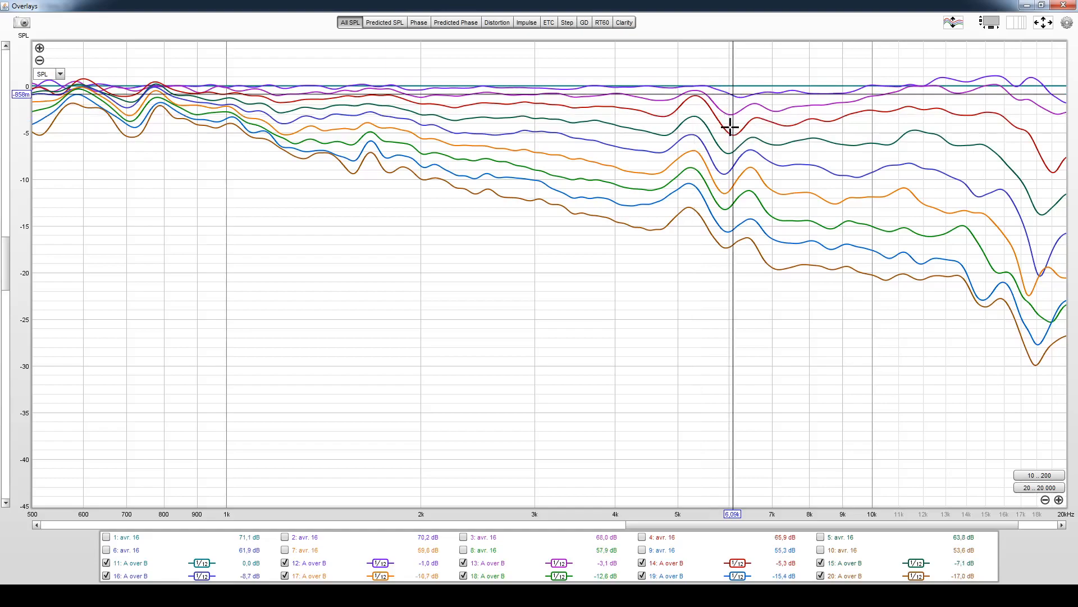